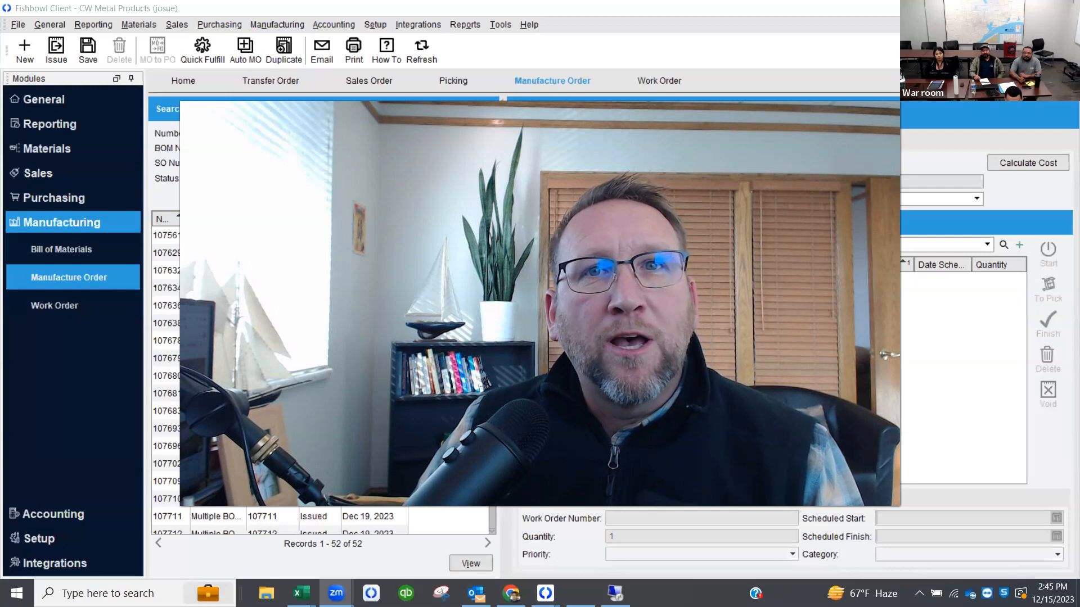
left_click(605, 419)
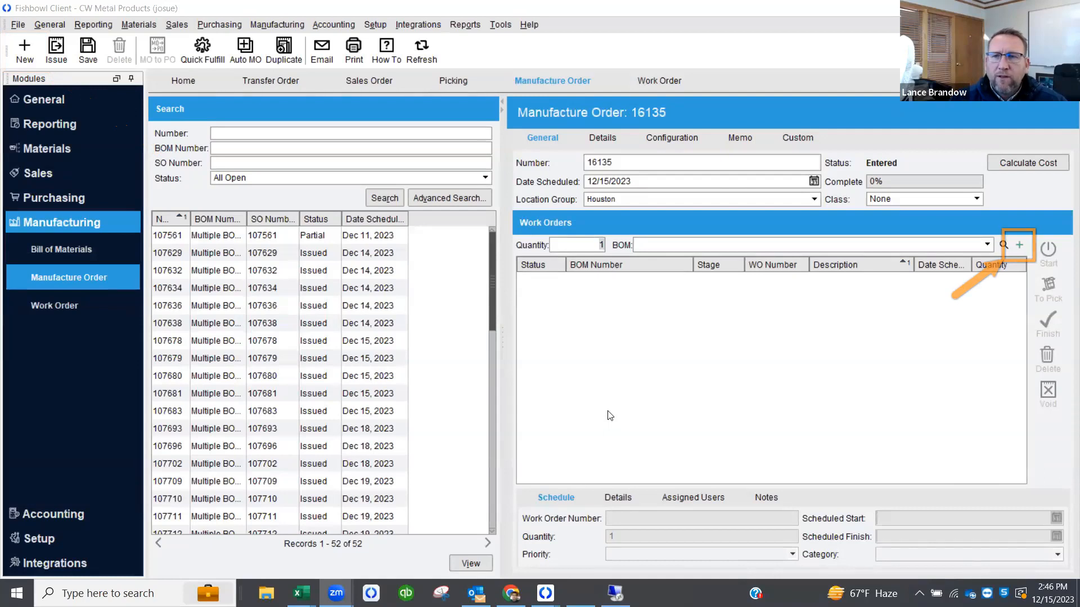
left_click(1019, 246)
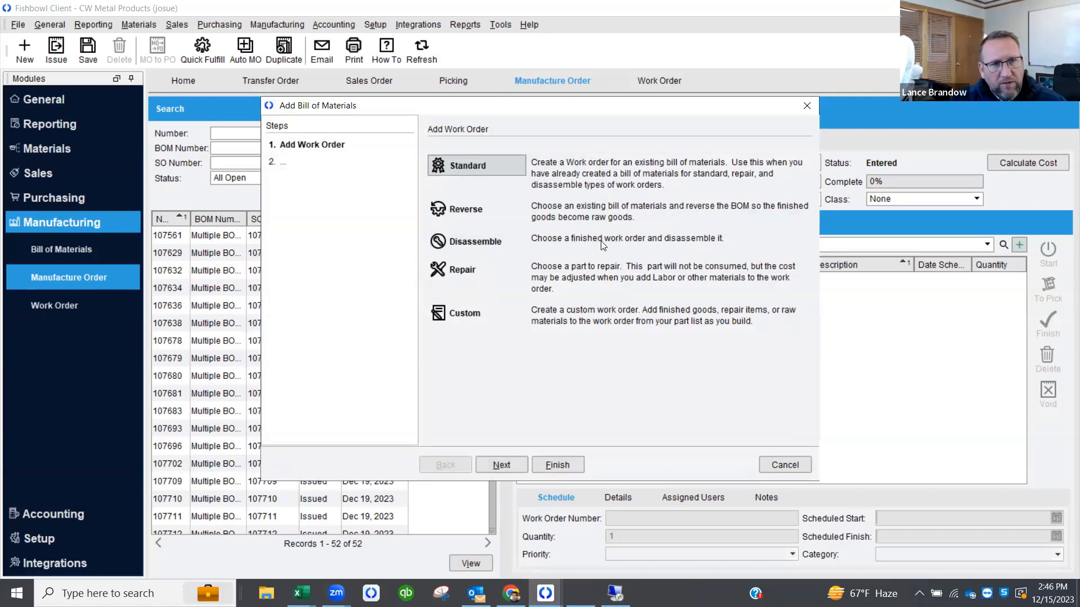
left_click(480, 240)
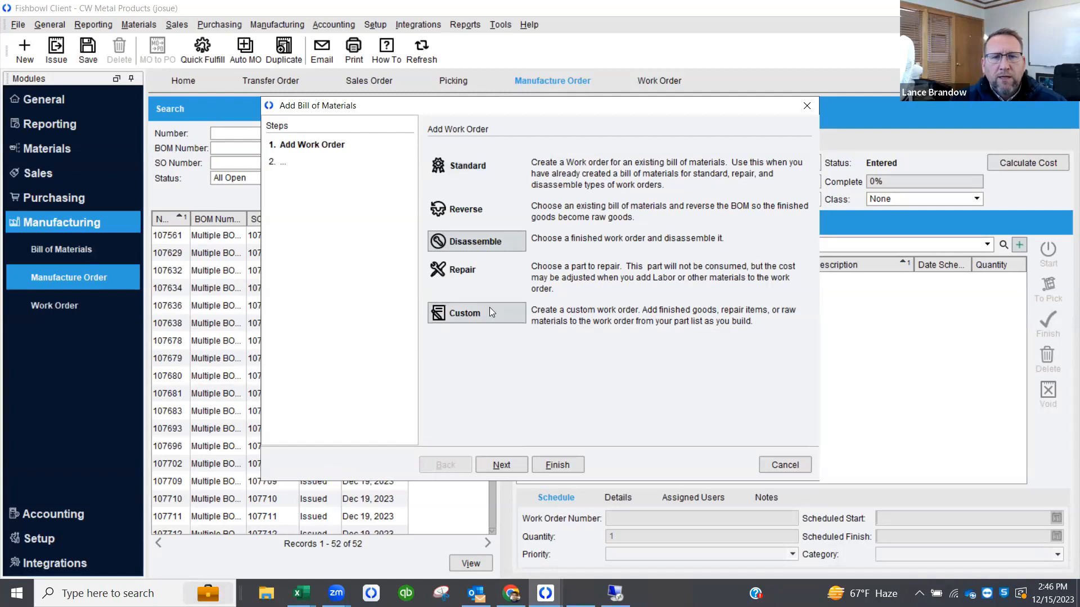
left_click(502, 465)
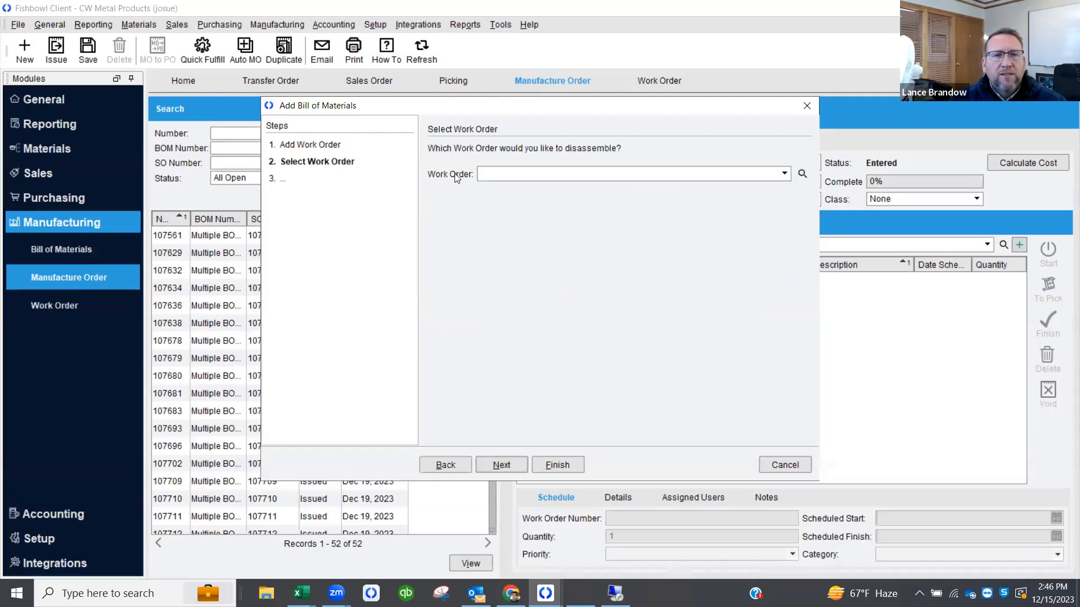
left_click(509, 173)
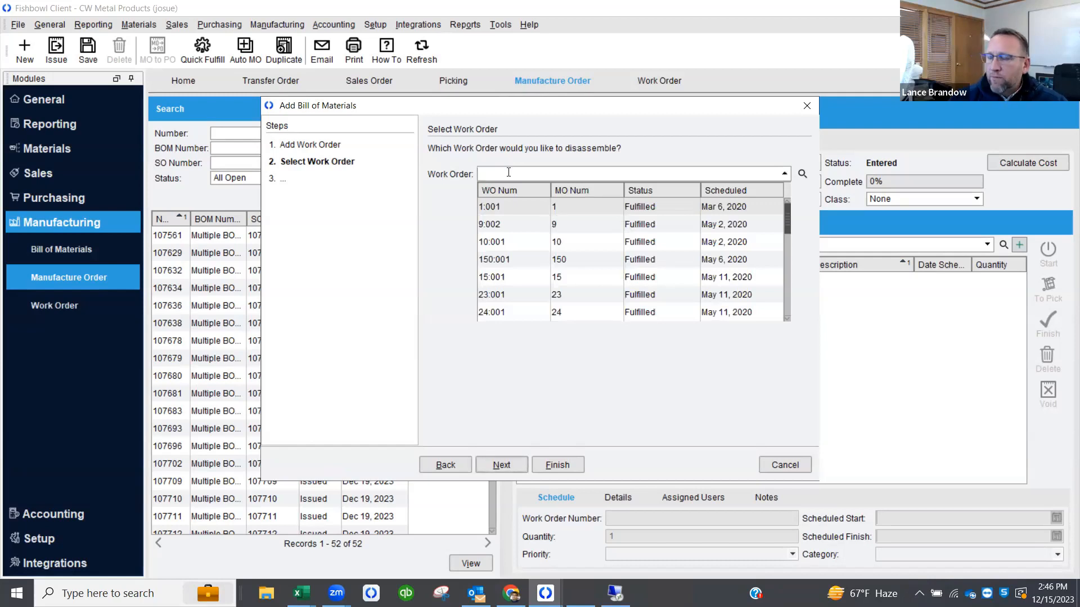
type("17")
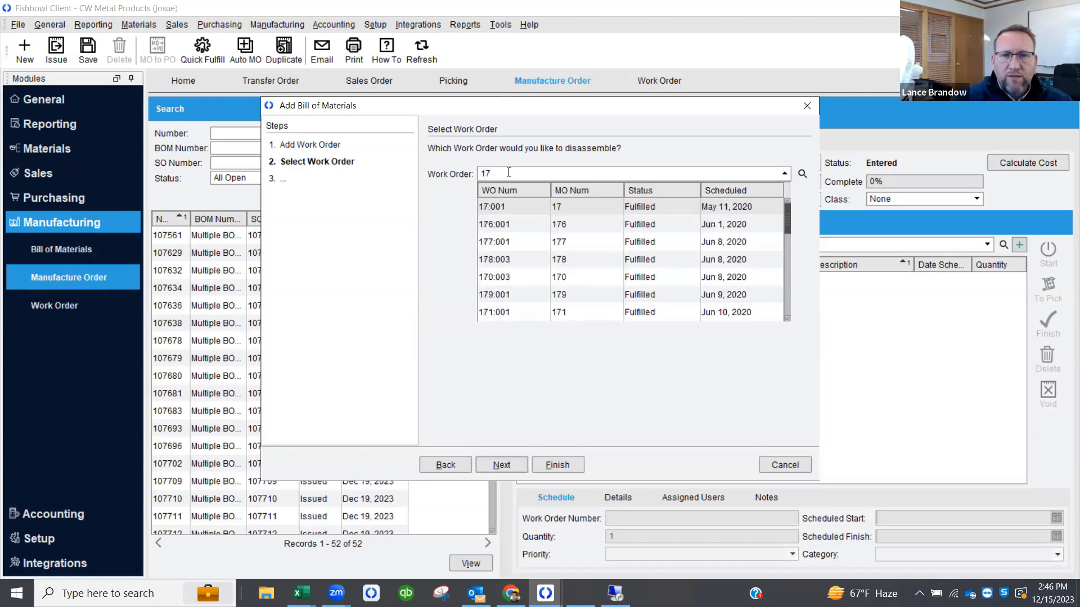
type("66")
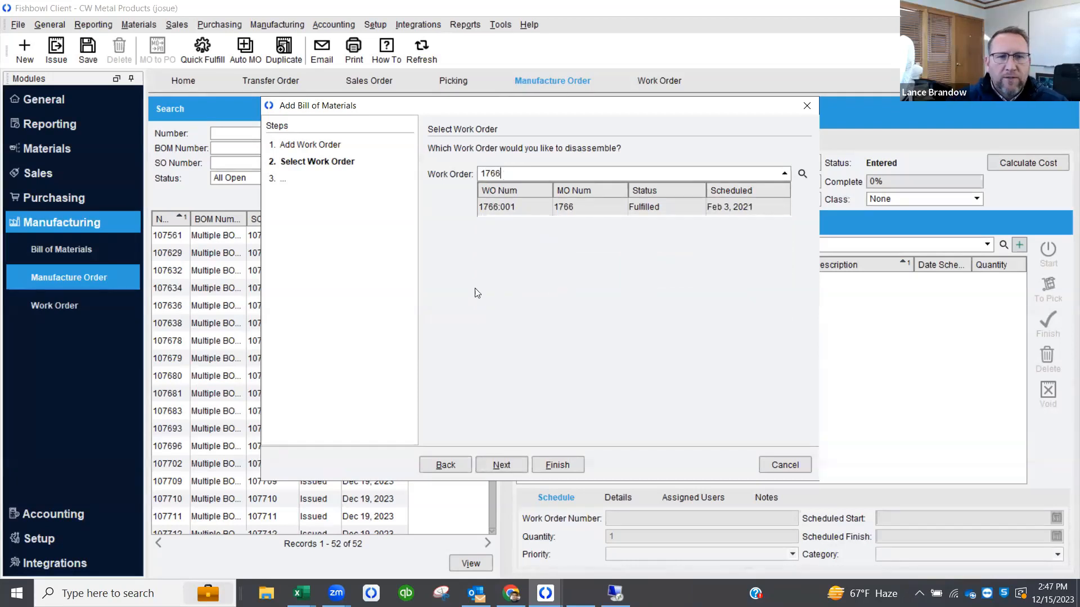
left_click(777, 462)
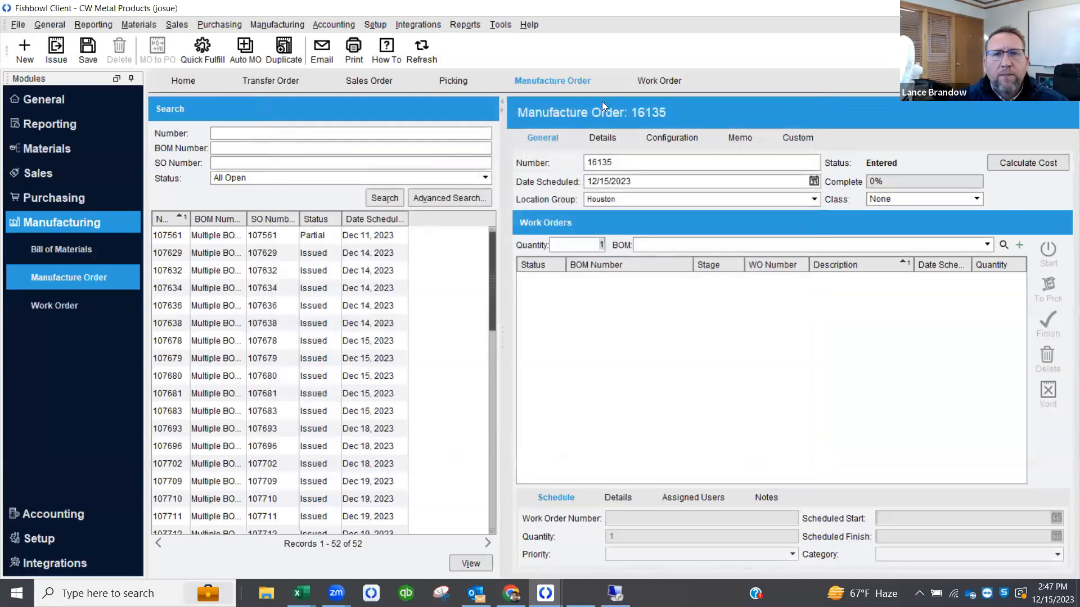
left_click(443, 81)
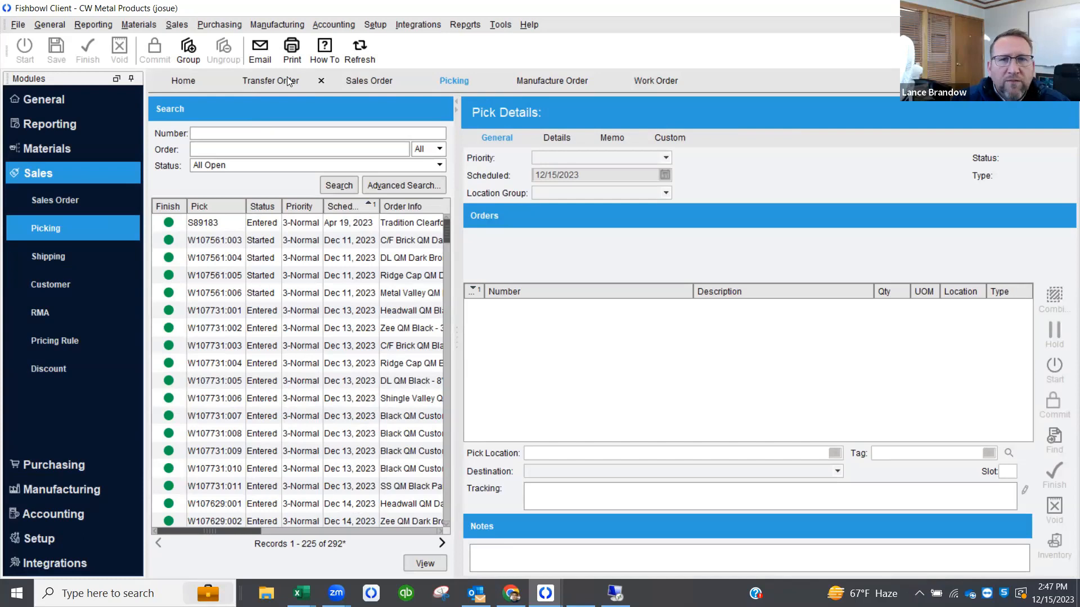
left_click(552, 80)
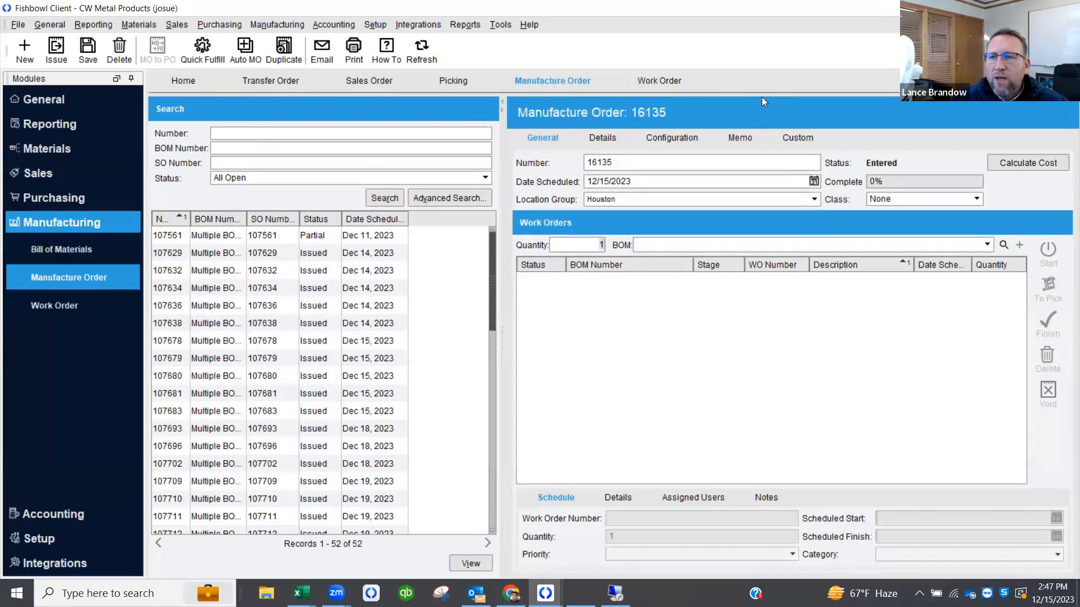
Add a Disassemble work order for the first fulfilled work order (:001) of the Dec 11, 2023 partial manufacture order, with quantity 4
left_click(1019, 245)
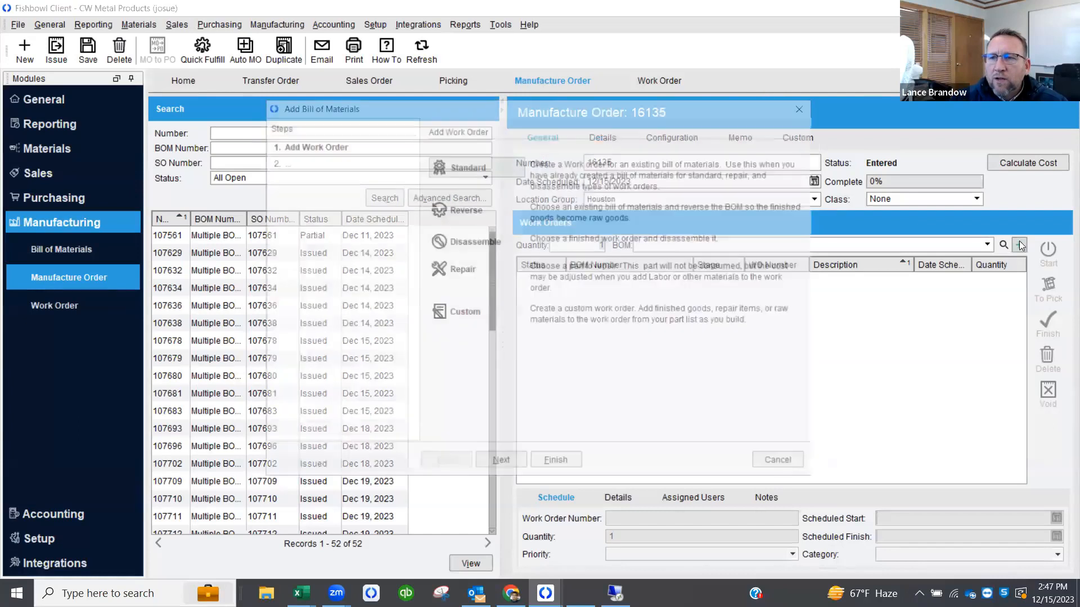
left_click(495, 464)
type("107565")
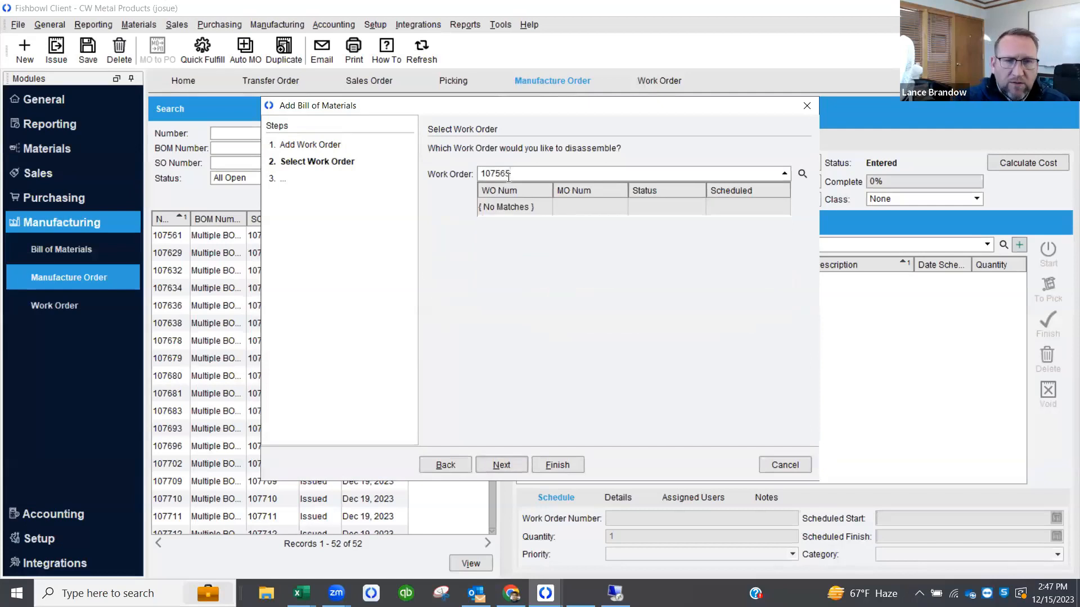
key("BackSpace")
key("BackSpace")
type("61")
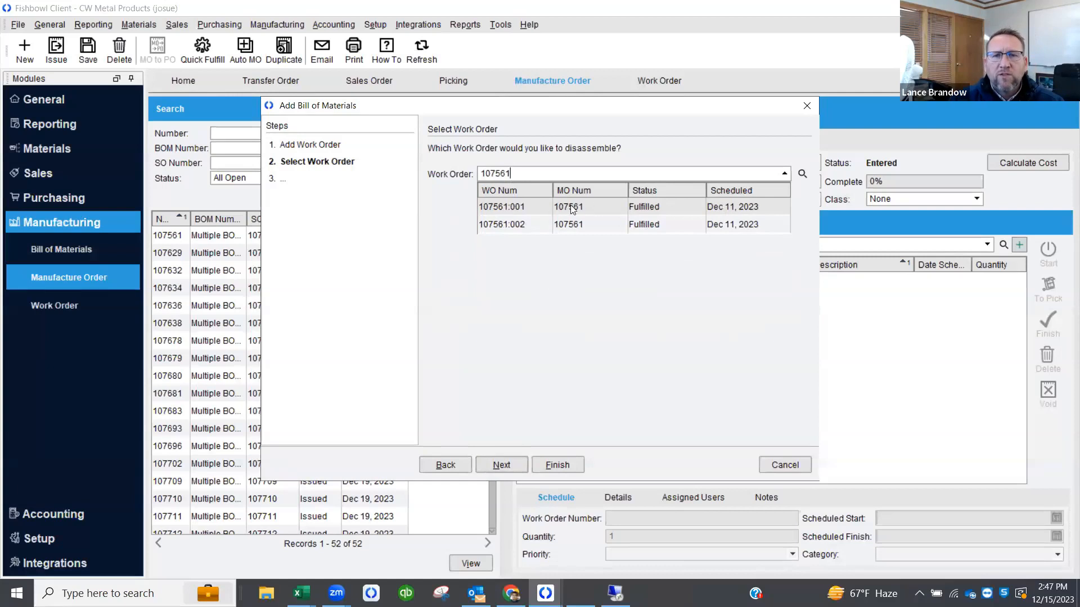
left_click(513, 210)
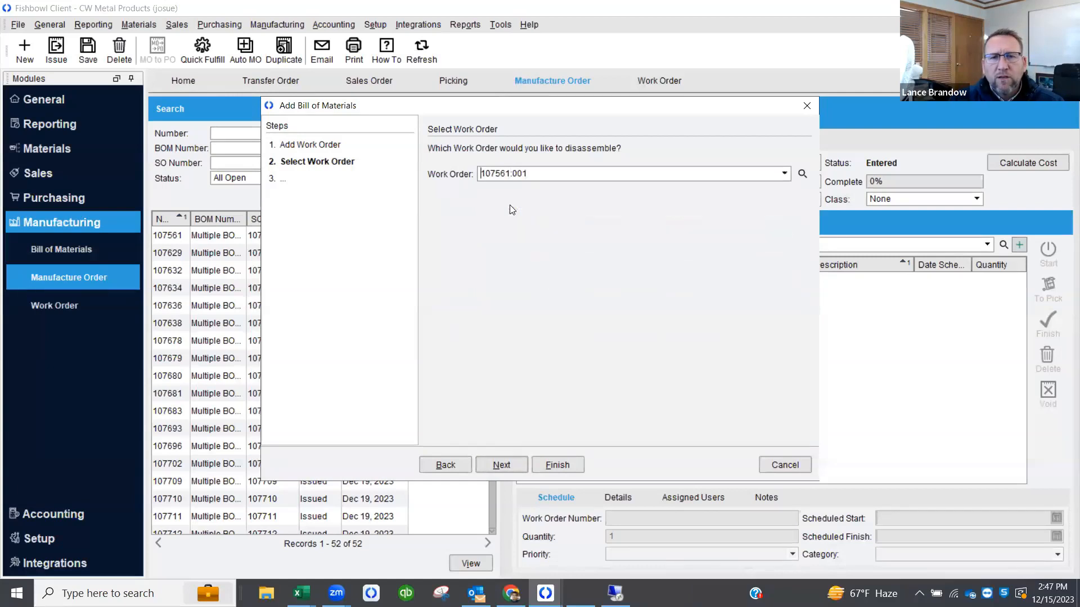
left_click(511, 464)
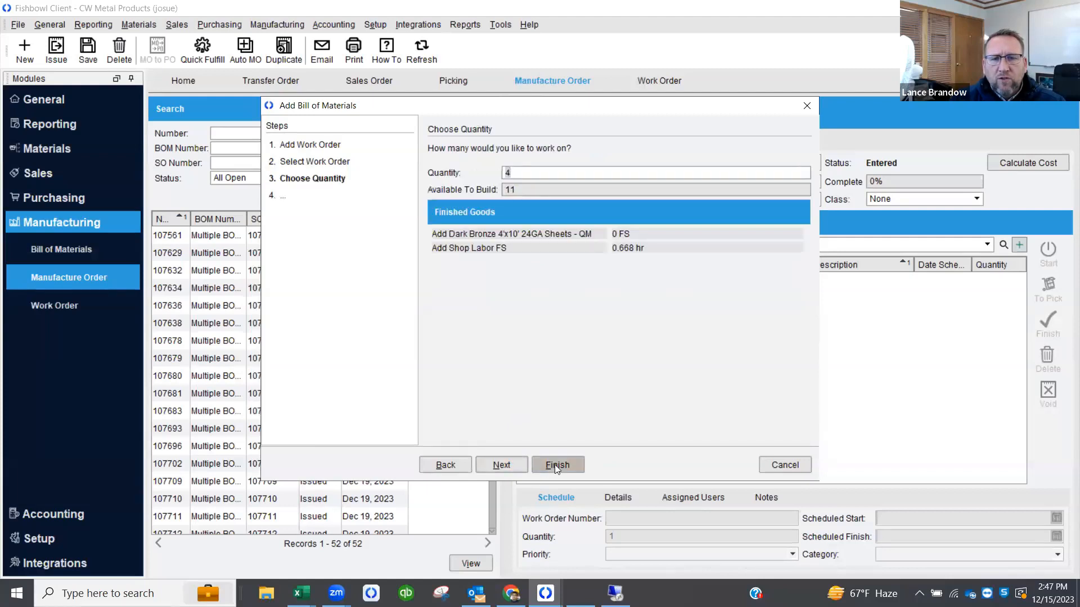
left_click(554, 464)
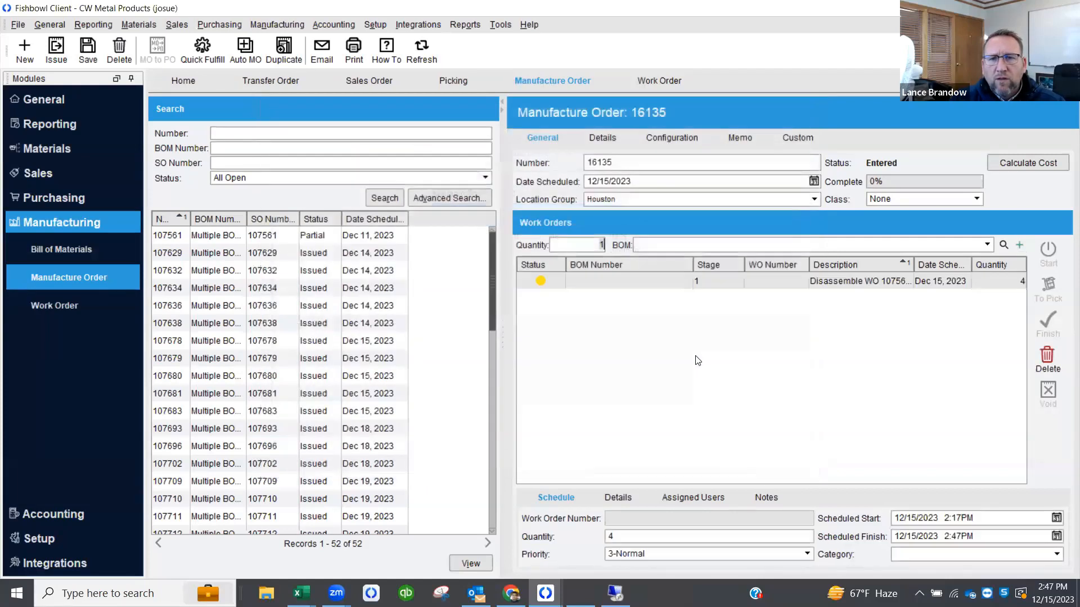
Add another Disassemble work order for the same manufacture order's second fulfilled work order (:002), with quantity 110
left_click(1019, 244)
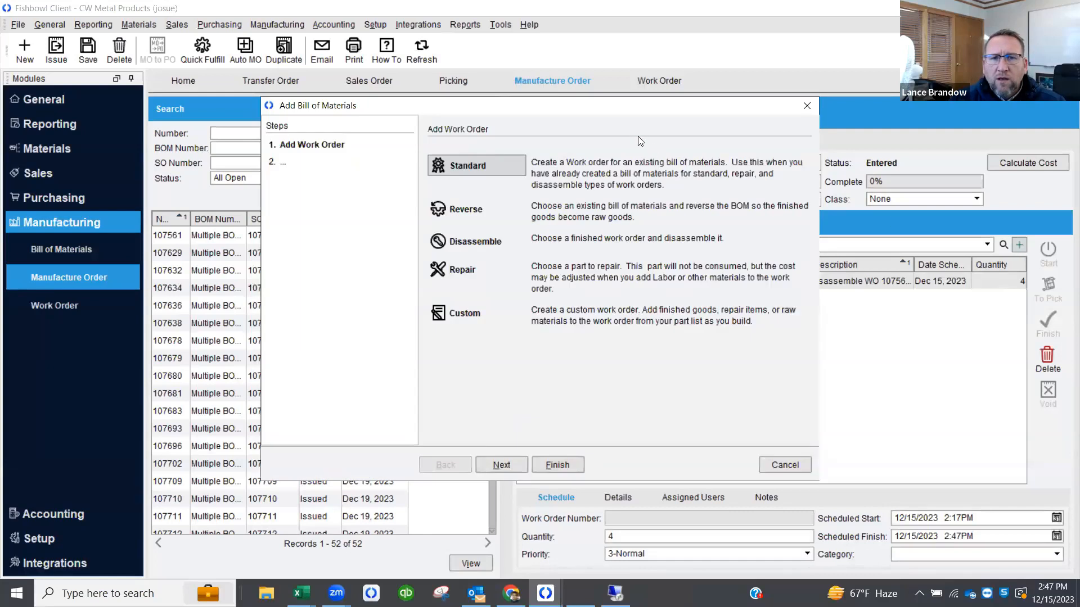
left_click(475, 241)
left_click(513, 465)
type("10")
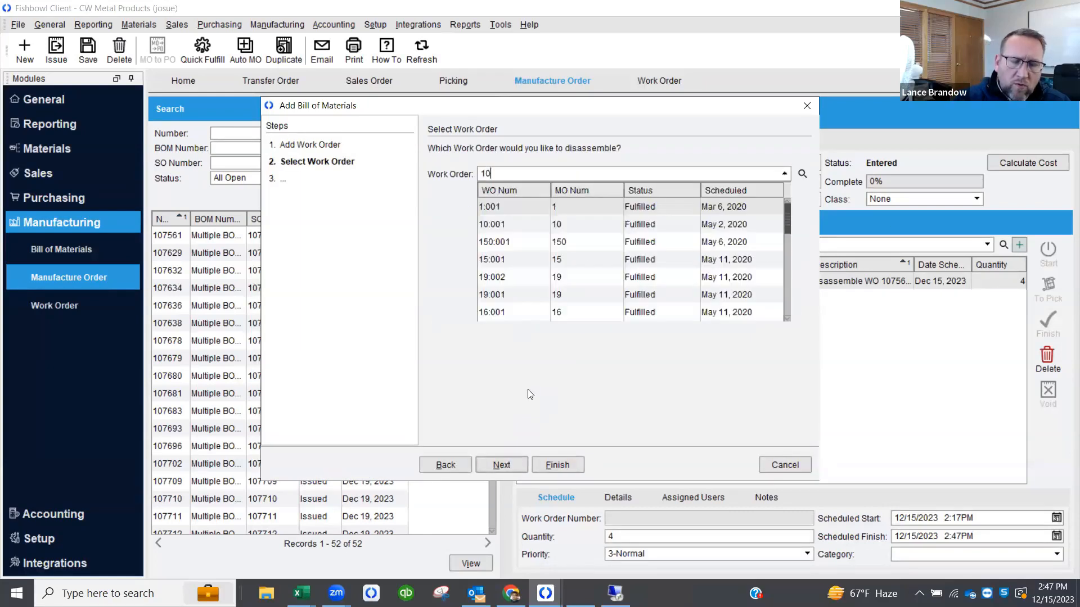
type("756")
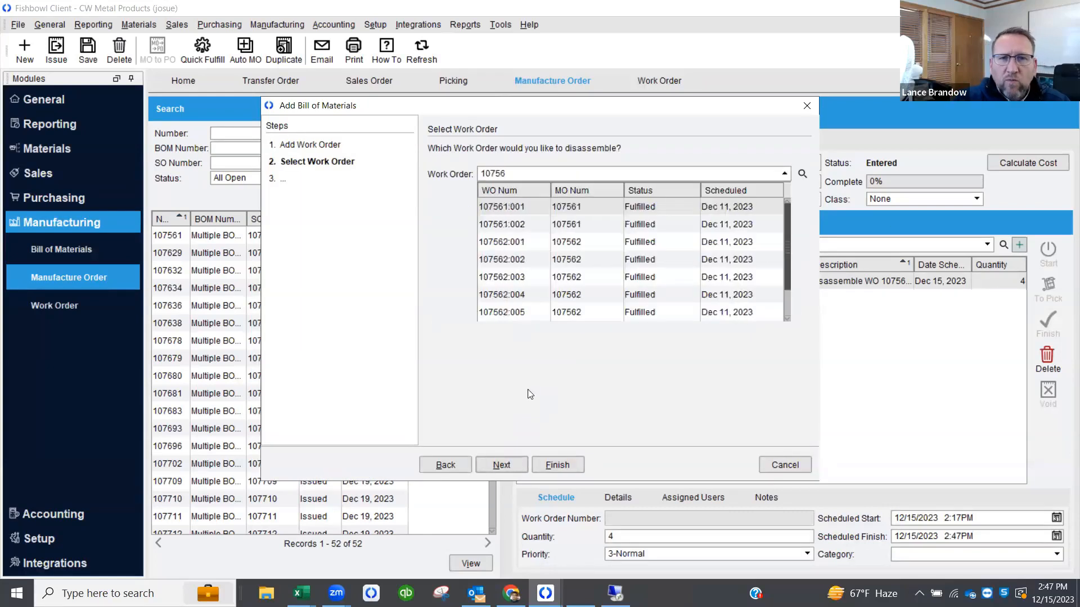
type("1:002")
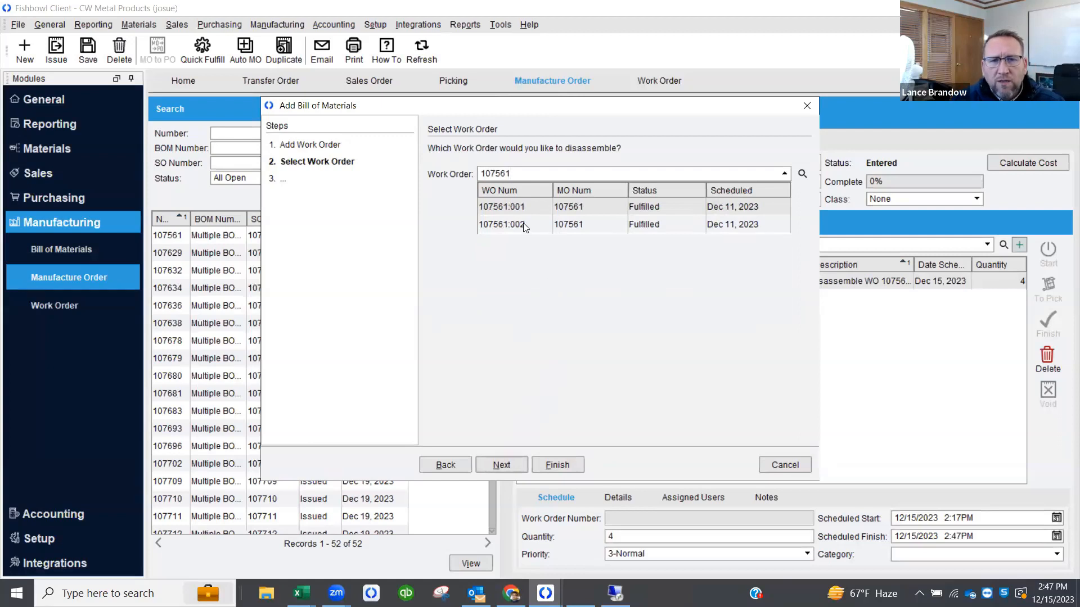
left_click(524, 227)
left_click(518, 464)
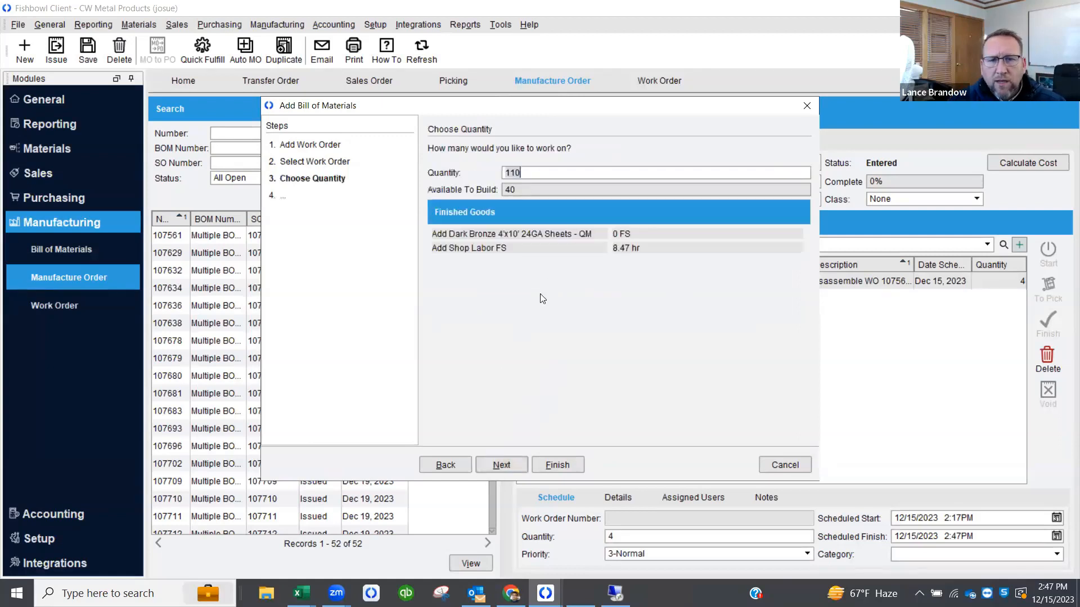
left_click(518, 464)
left_click(567, 464)
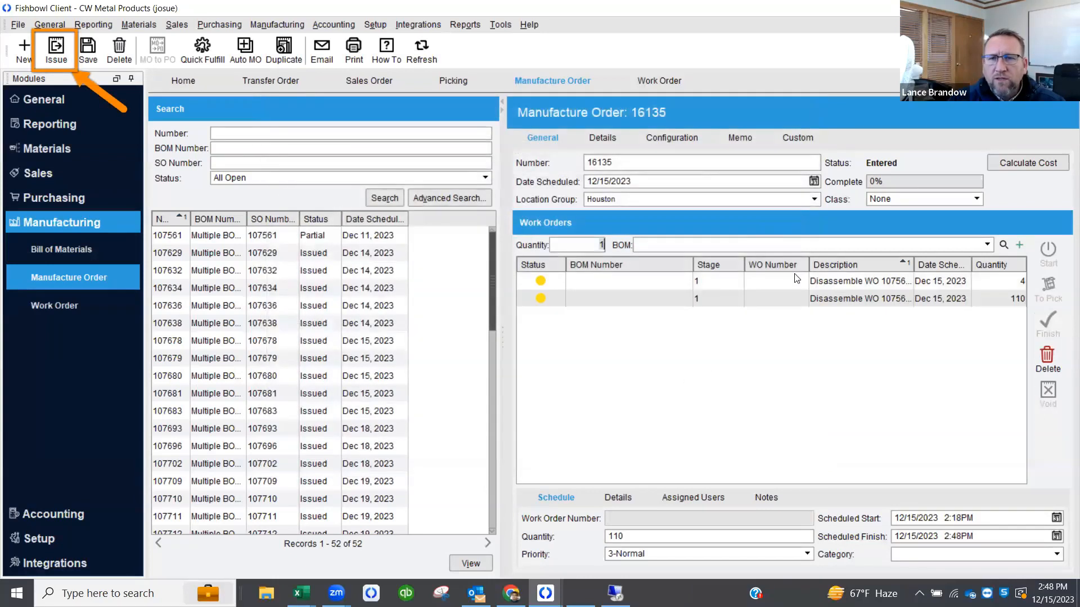
Issue the manufacture order and review the parts and labor in its work order details
left_click(55, 52)
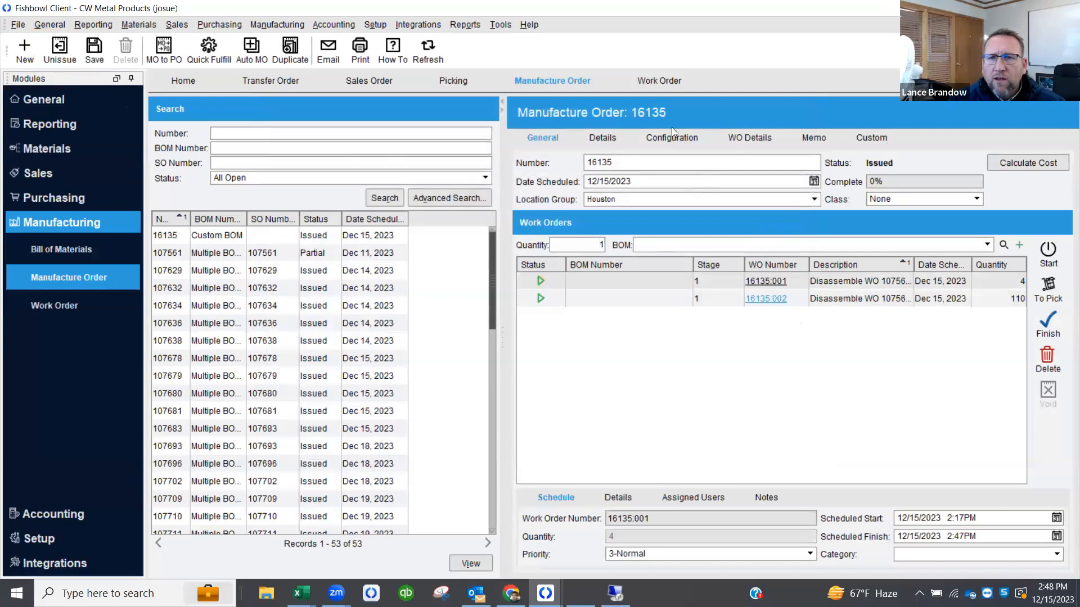
left_click(755, 135)
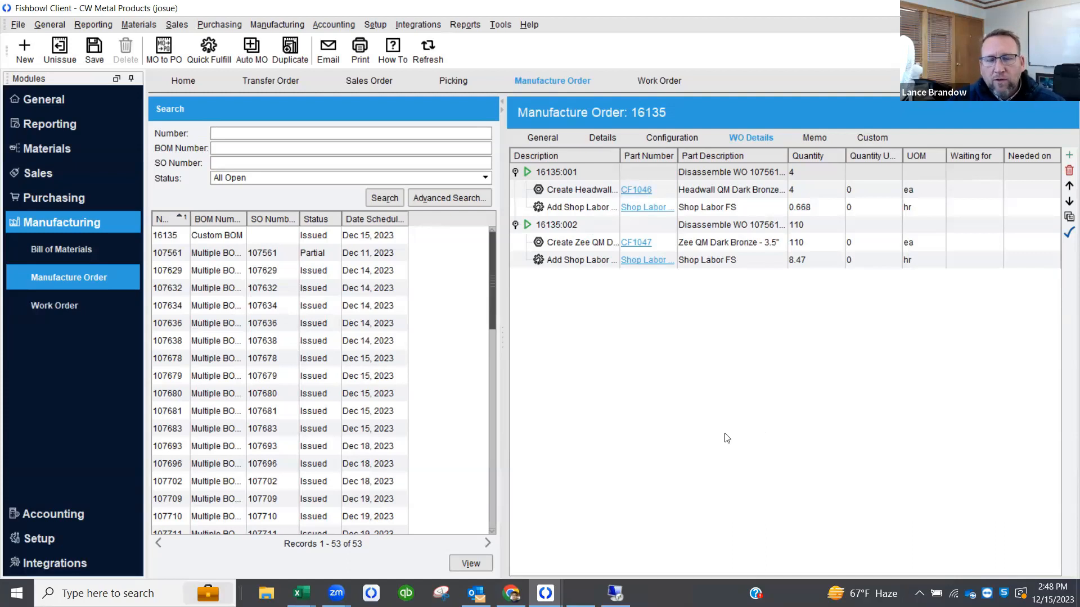
left_click(543, 138)
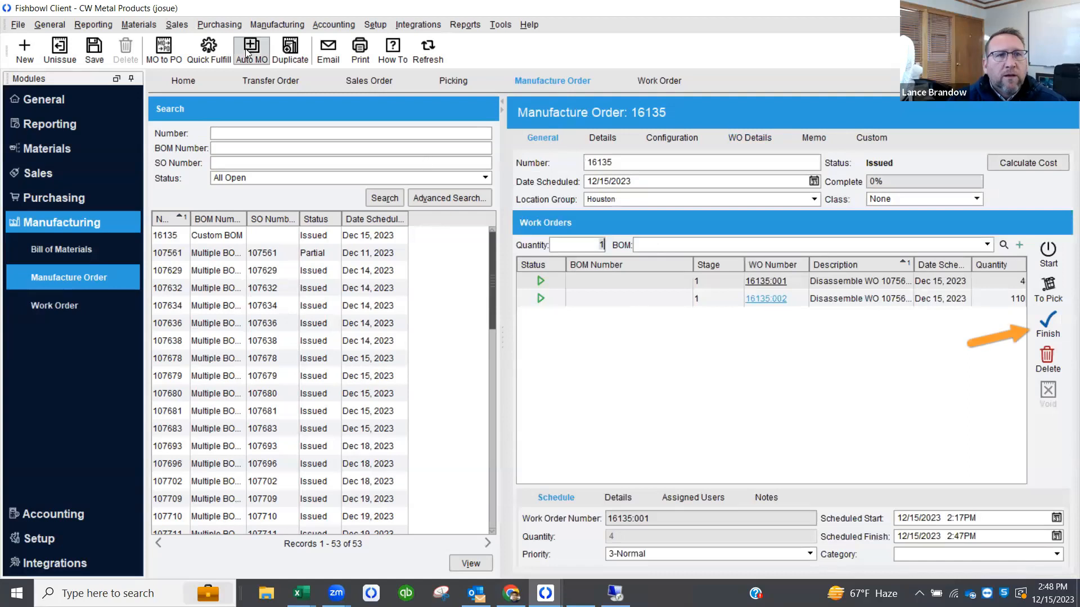
Finish the first disassembly work order, accepting the default start date, consumption of 4 CF1046 and 0.668 hr of shop labor
left_click(1039, 320)
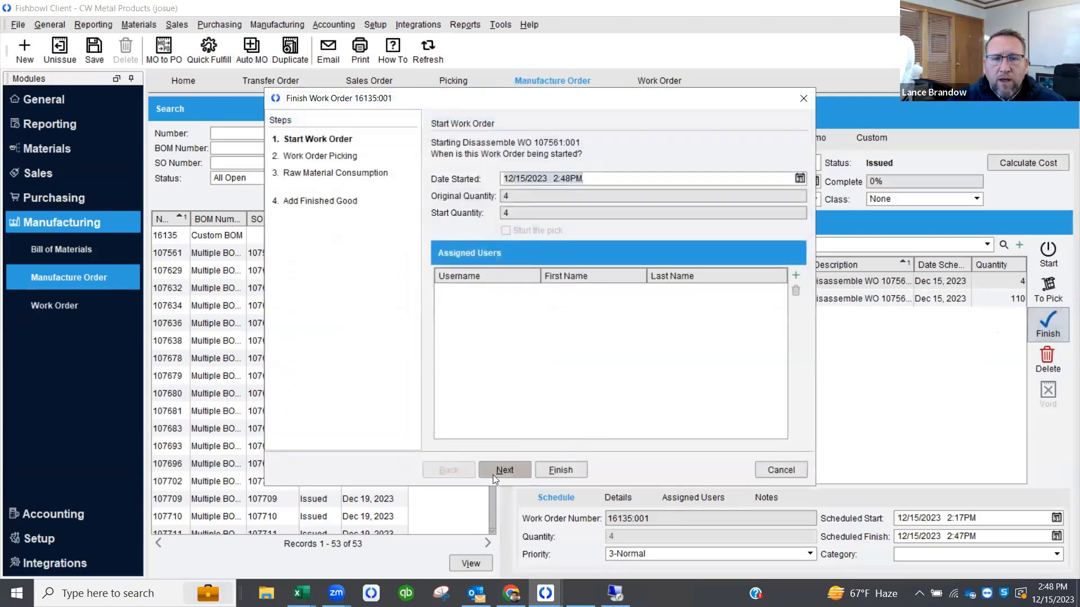
left_click(505, 469)
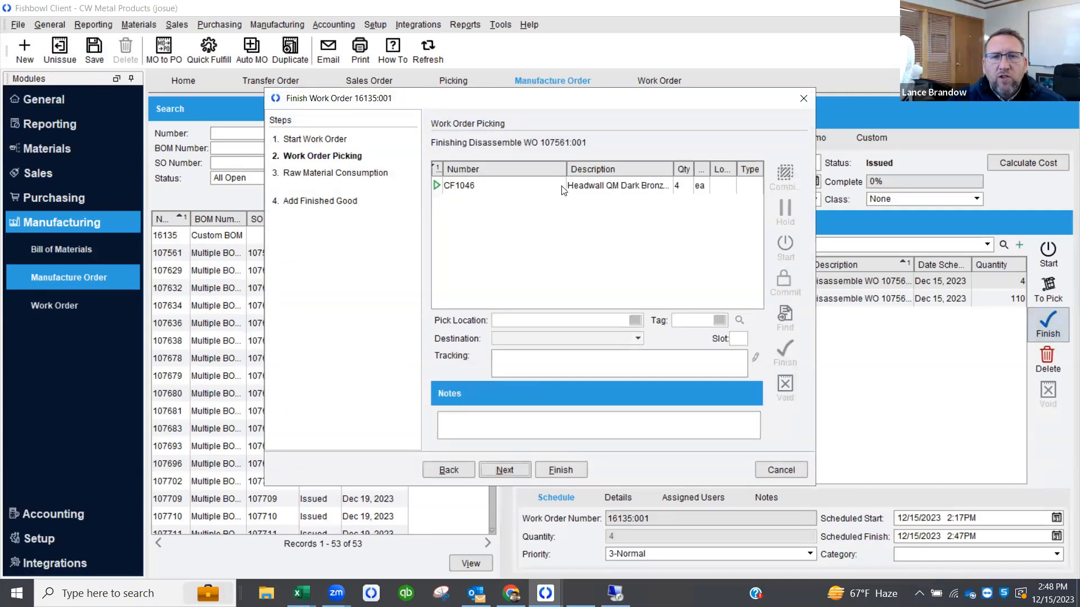
left_click(512, 469)
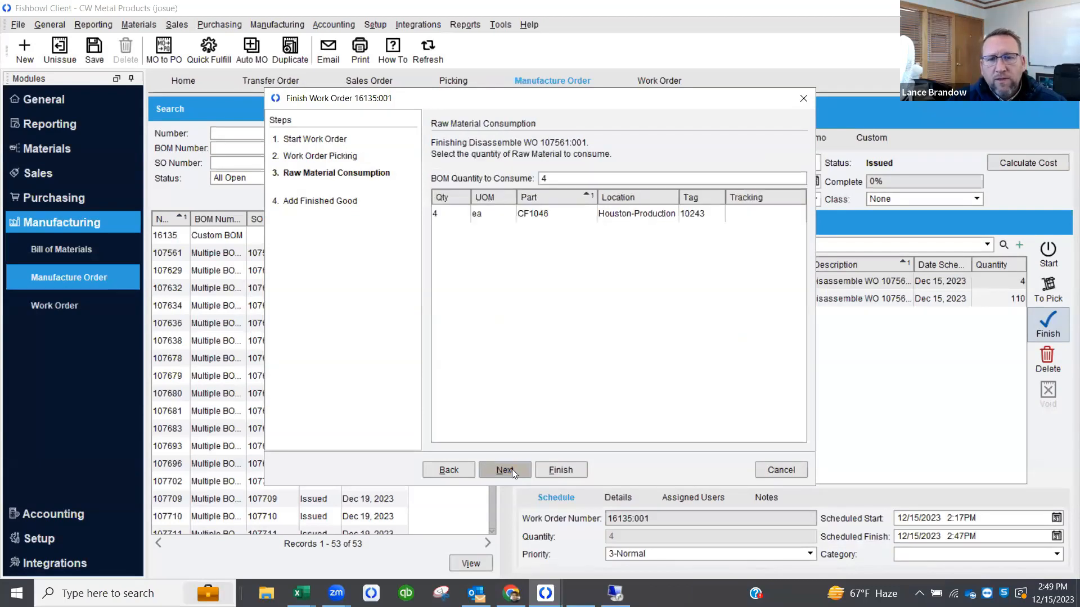
left_click(512, 469)
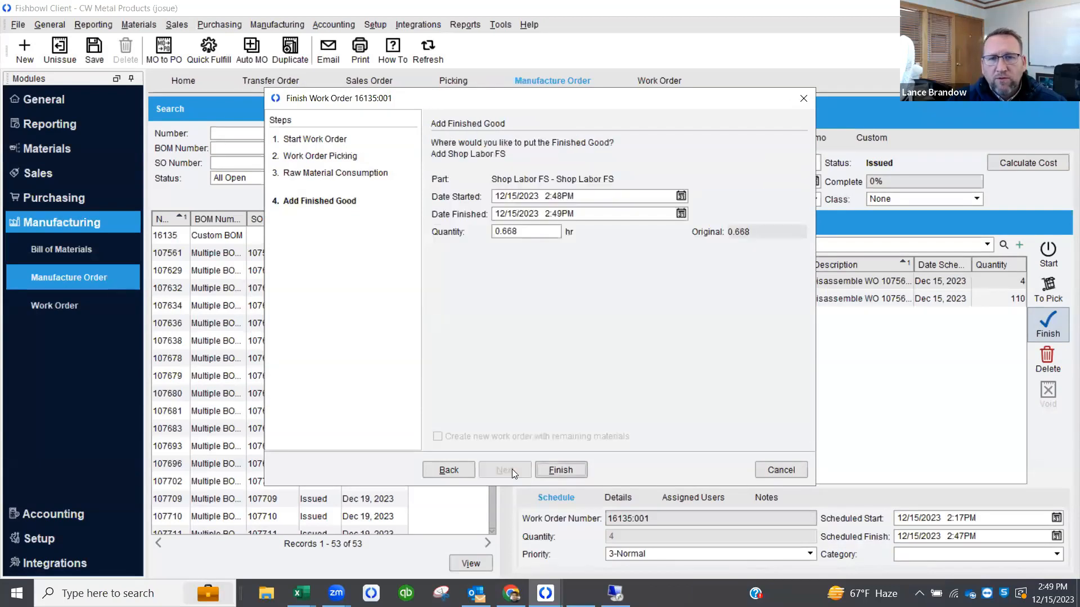
left_click(557, 471)
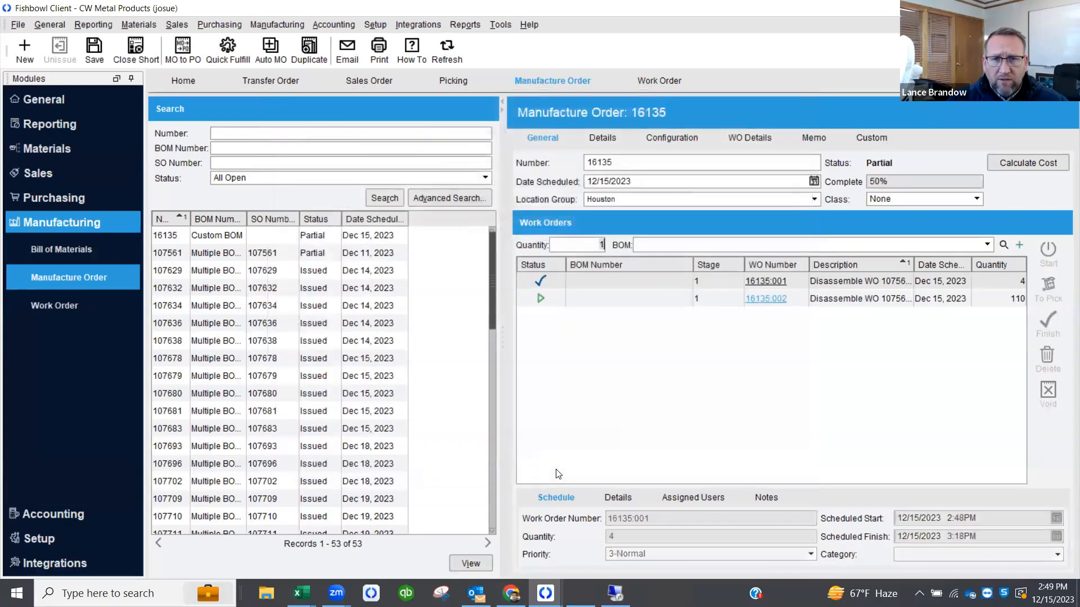
Finish the second disassembly work order (:002), accepting the default start date, consumption of 110 CF1047 and 8.47 hr of shop labor
left_click(869, 304)
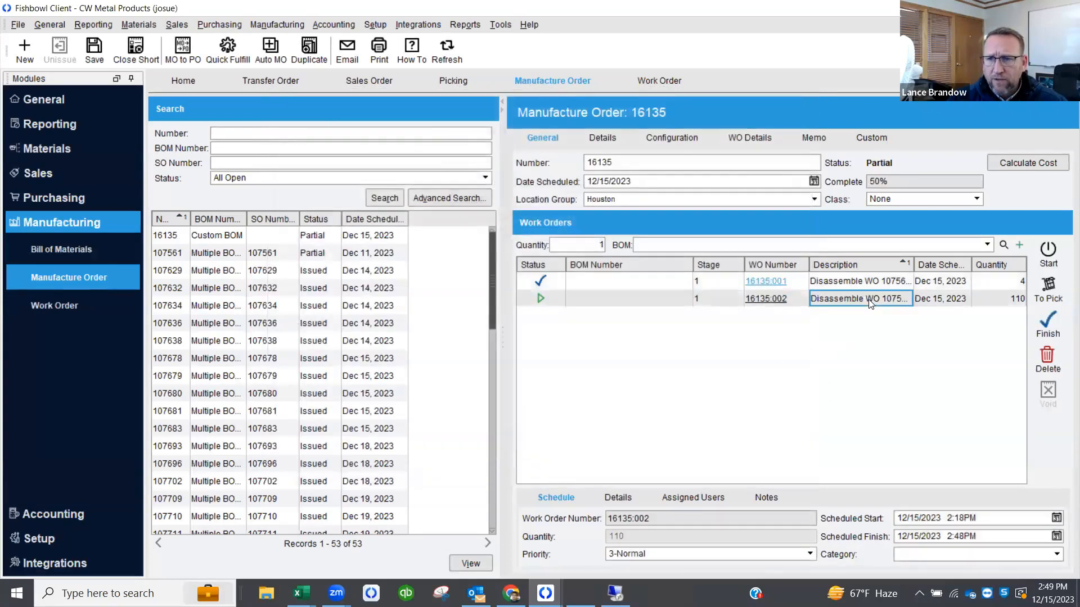
left_click(1048, 324)
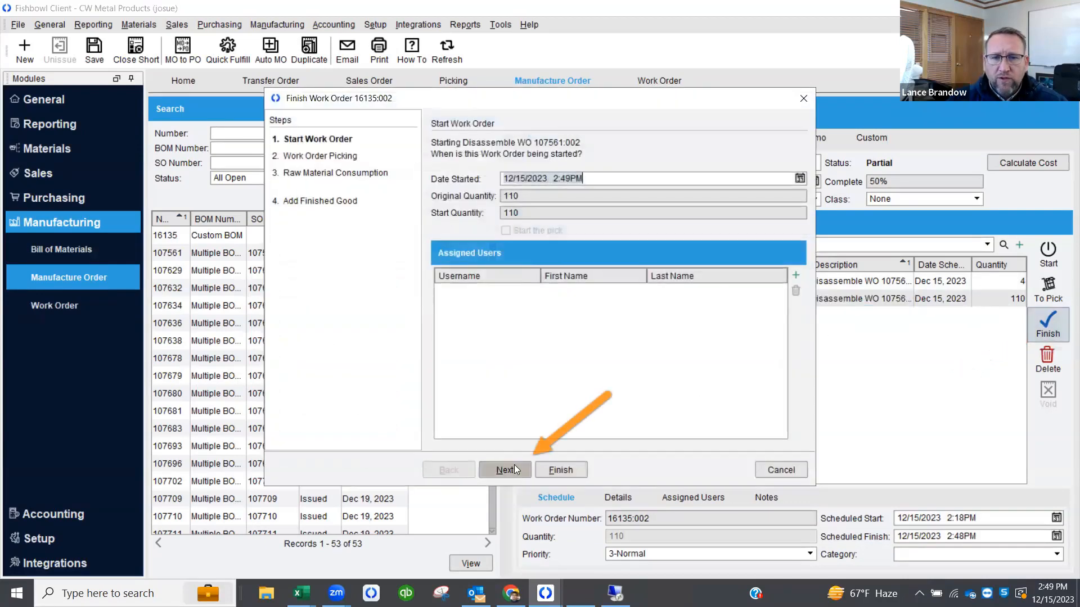
left_click(514, 467)
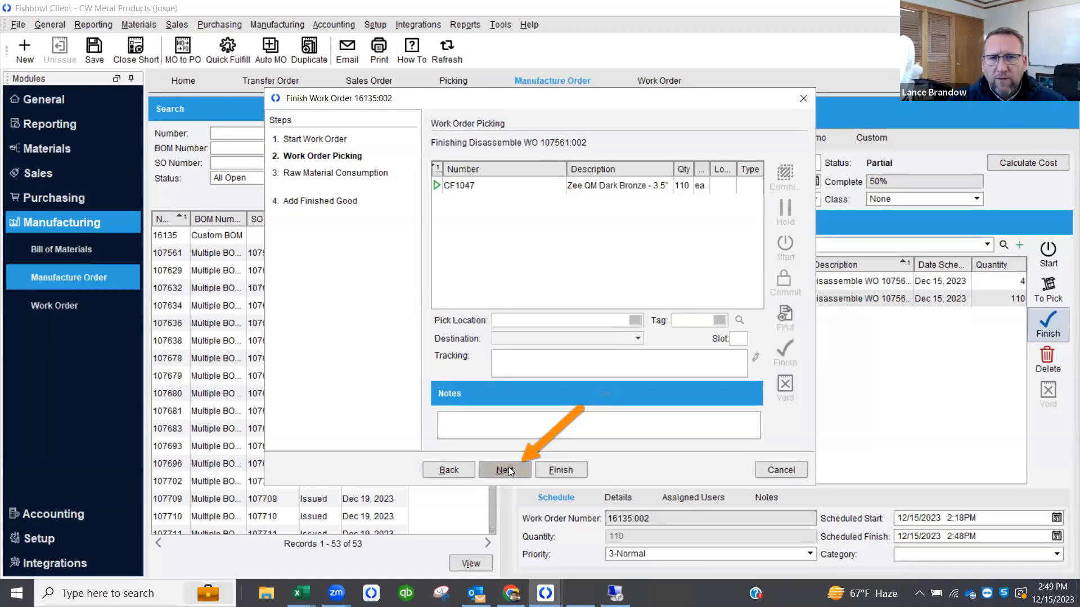
left_click(508, 469)
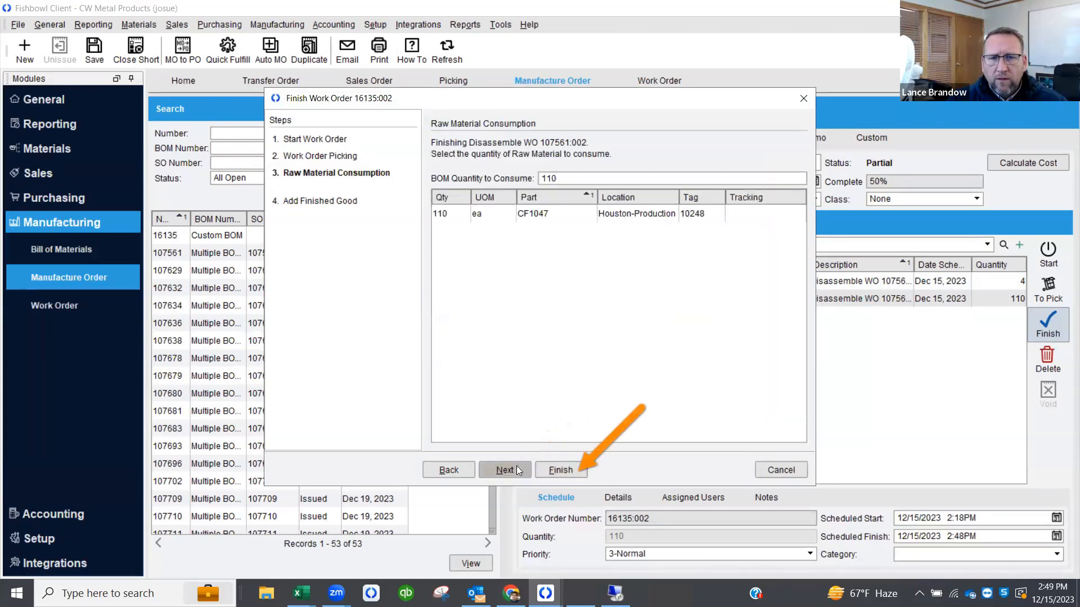
left_click(529, 469)
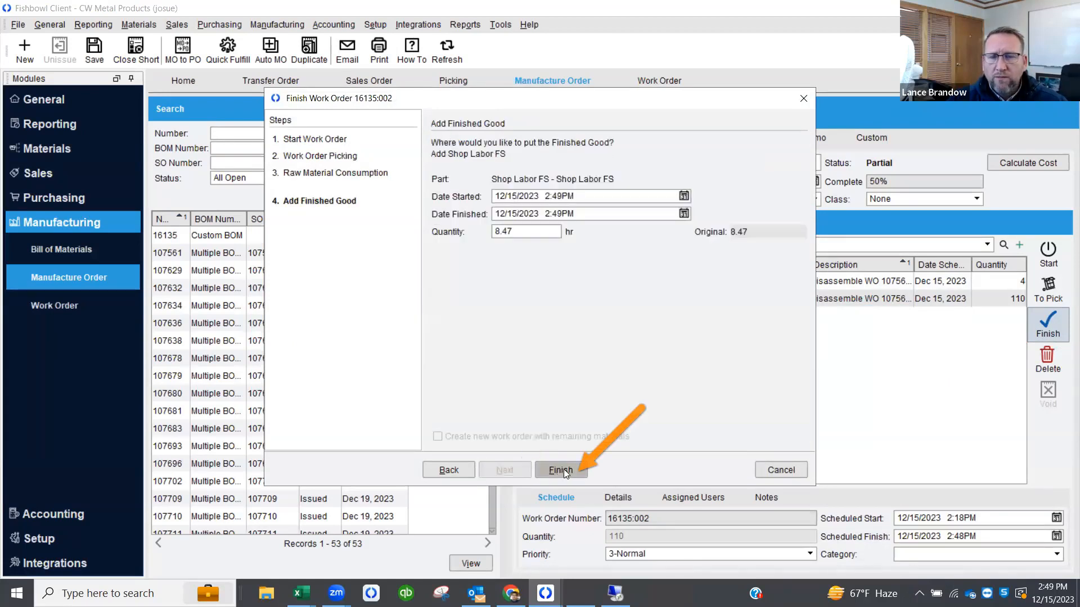
left_click(566, 472)
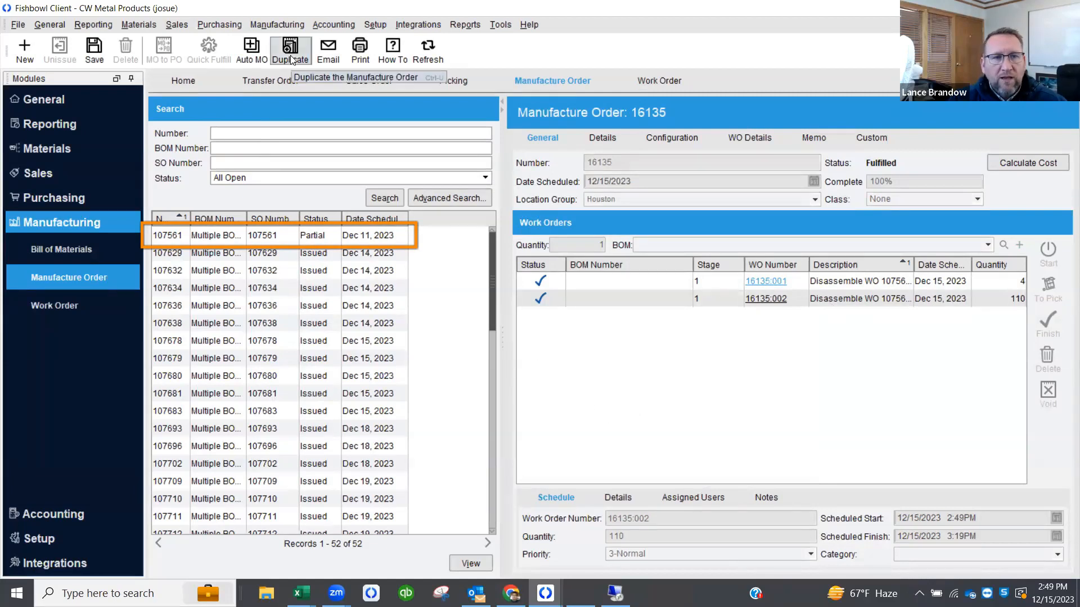
Open the Dec 11, 2023 partial manufacture order and add a work order for the BOM Headwall QM Dark Bronze - 8" with quantity 4
left_click(257, 235)
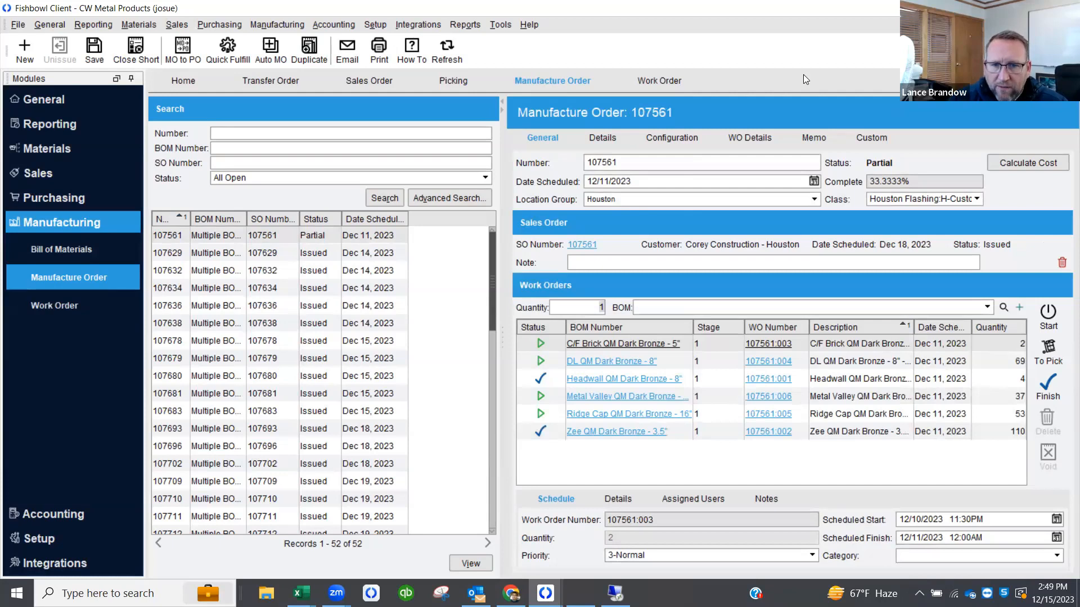
key("BackSpace")
type("4")
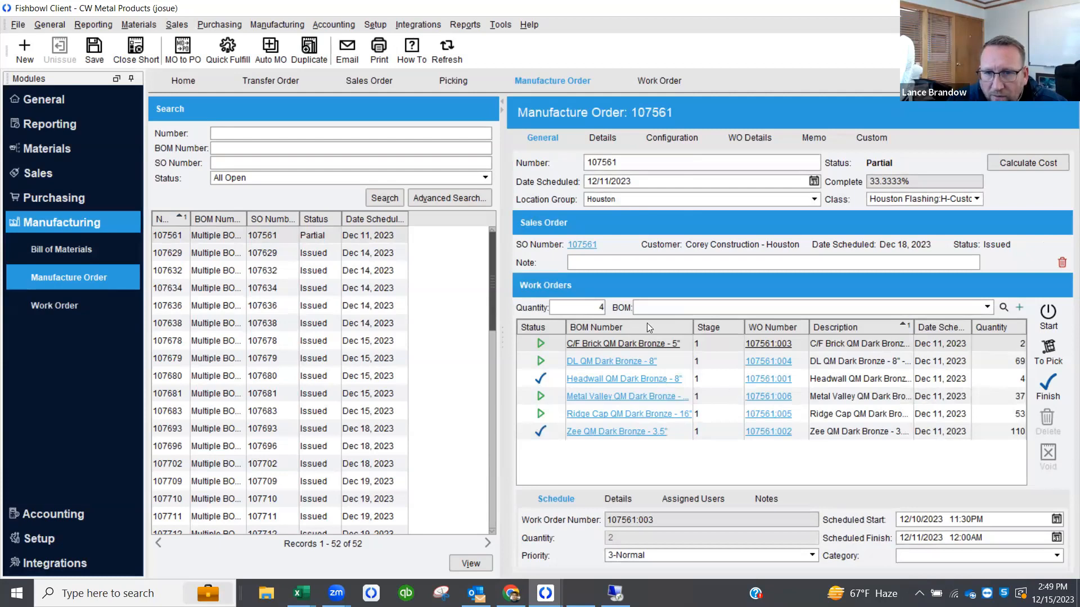
left_click(657, 305)
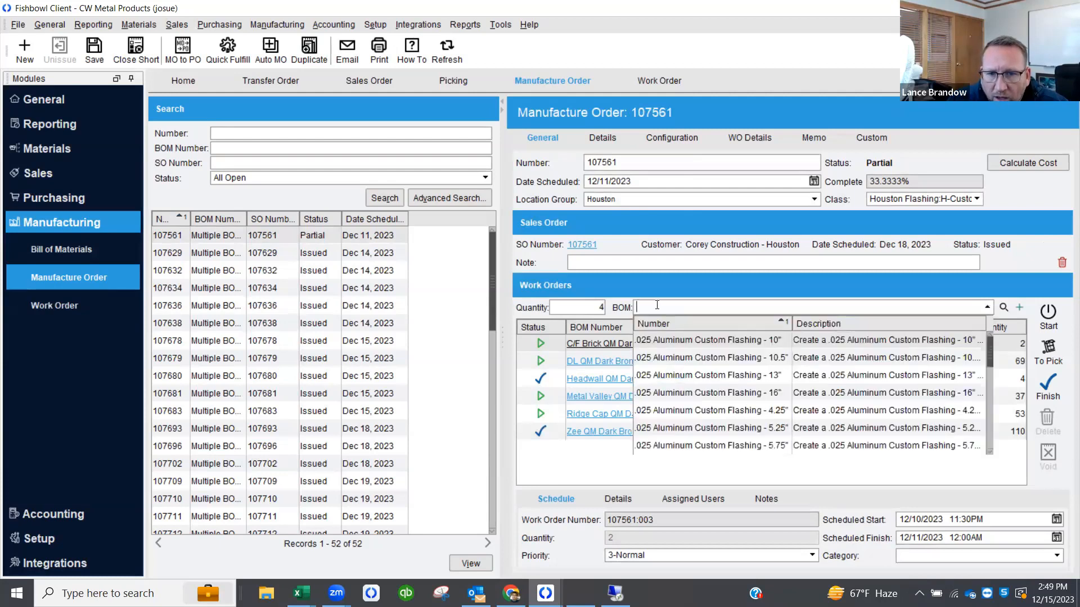
type("headwall ")
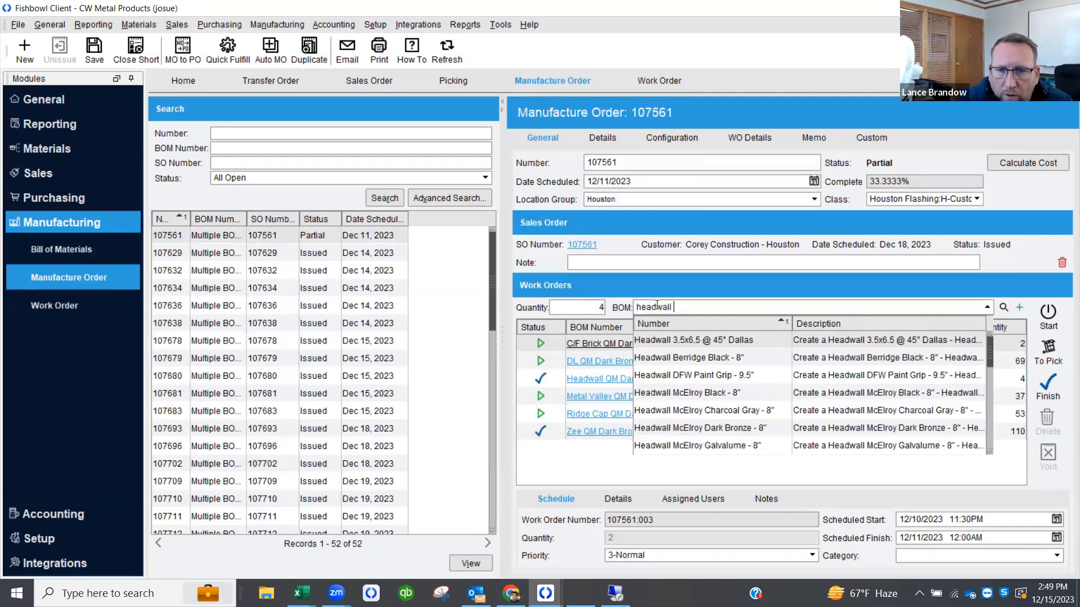
type("qm")
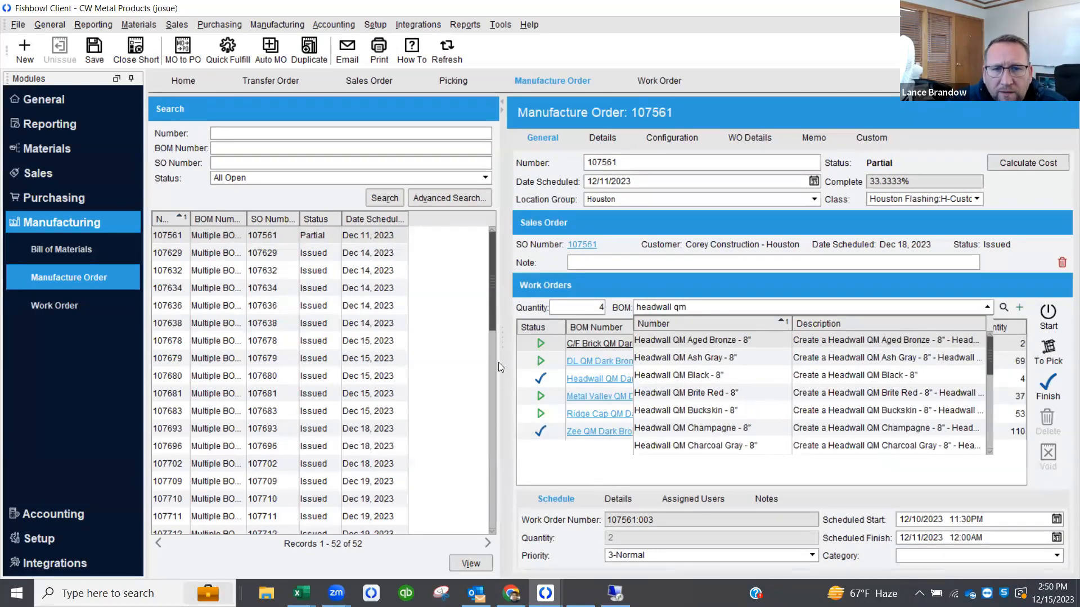
left_click_drag(501, 341, 378, 340)
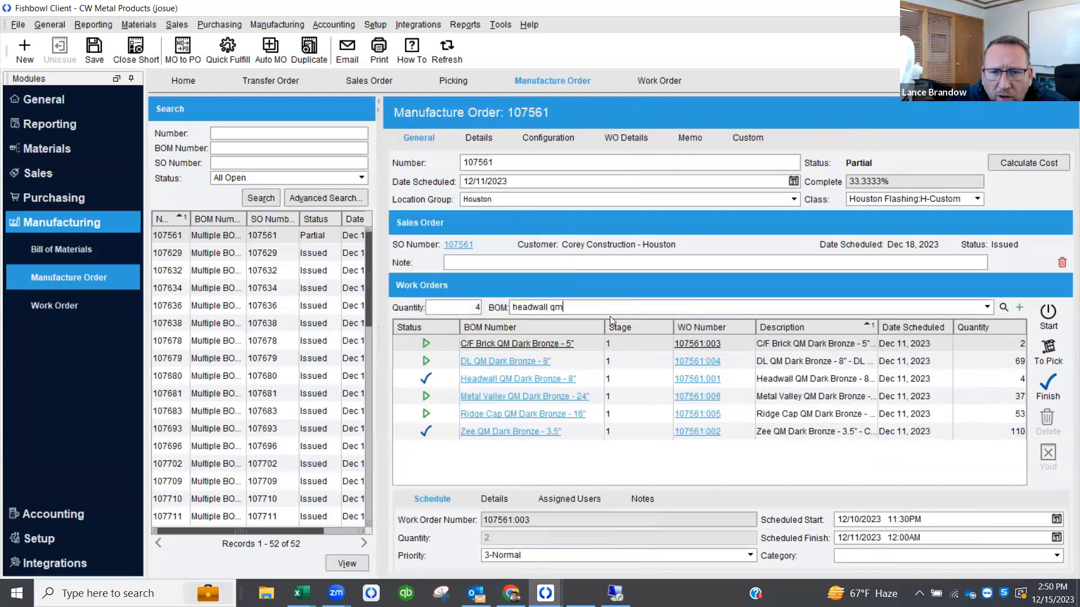
left_click(585, 309)
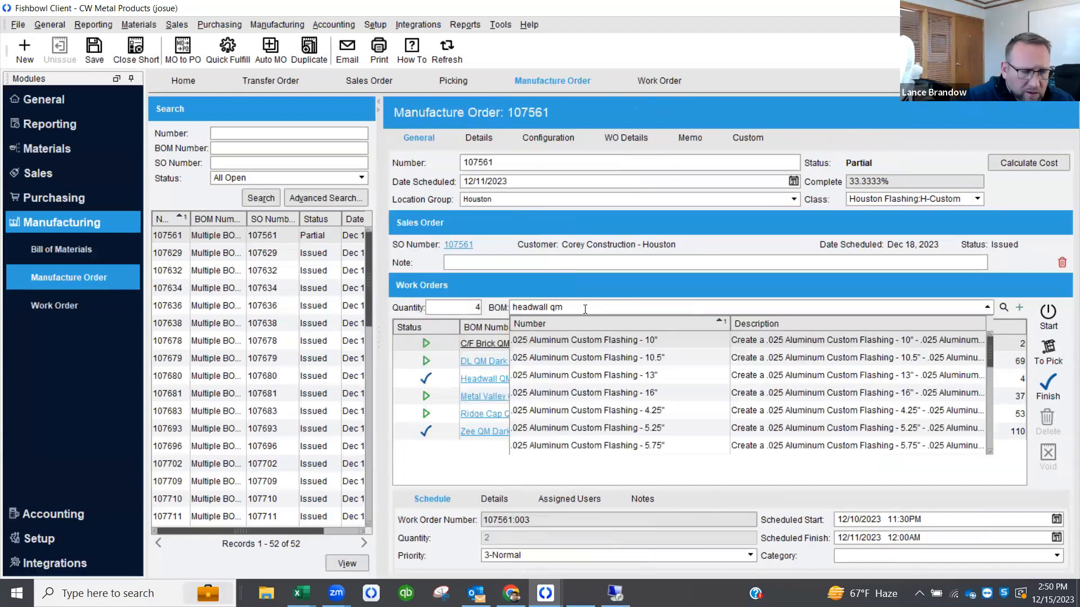
type("dark")
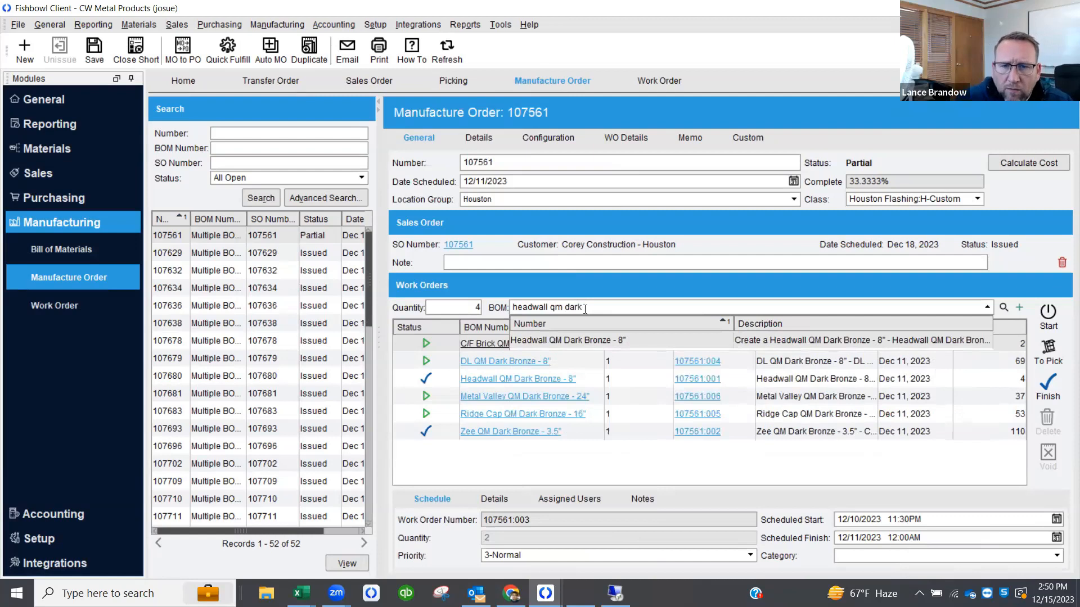
left_click(575, 341)
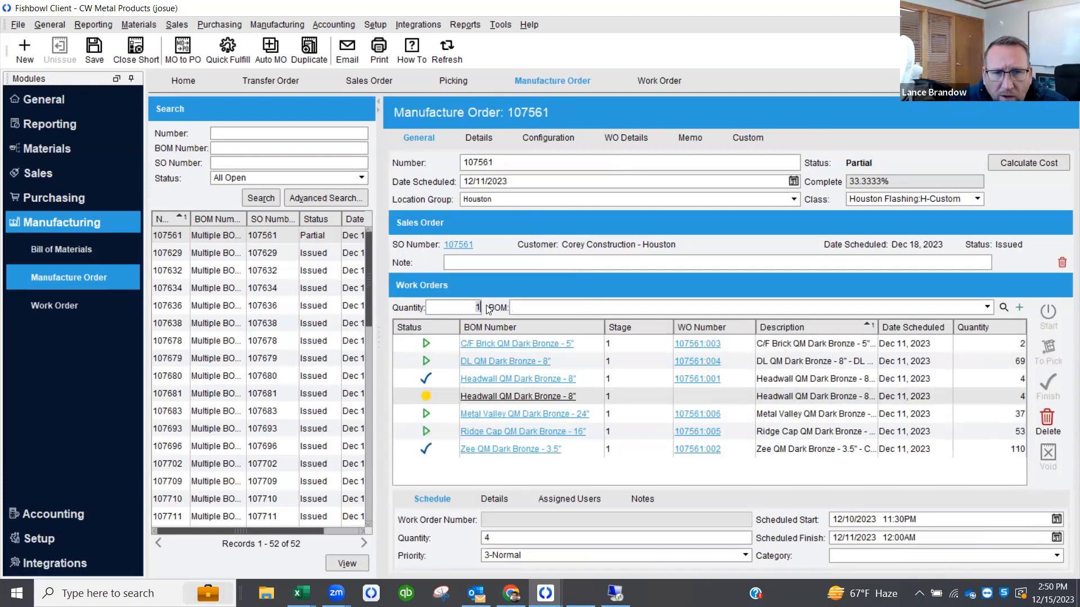
Add a work order for the BOM Zee QM Dark Bronze - 3.5" with quantity 110 and save the manufacture order
type("10")
type("zee qm ")
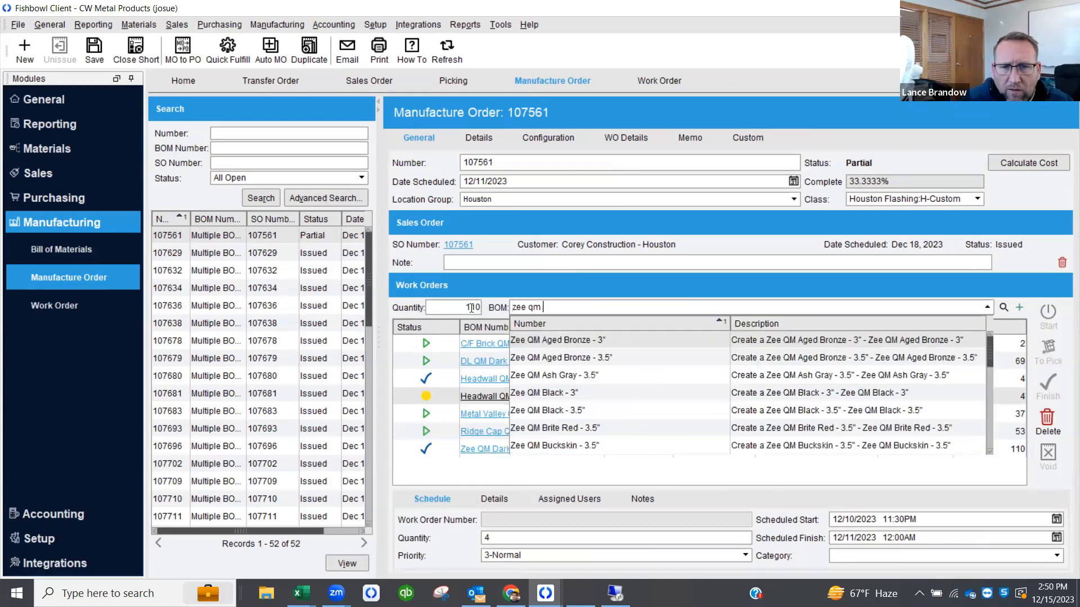
type("dark")
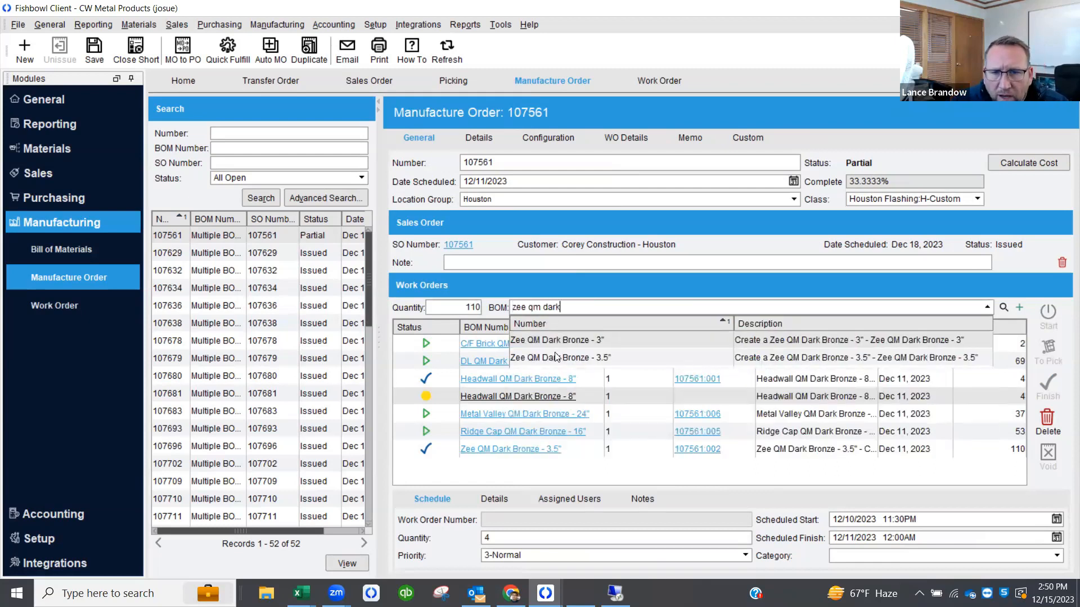
left_click(556, 358)
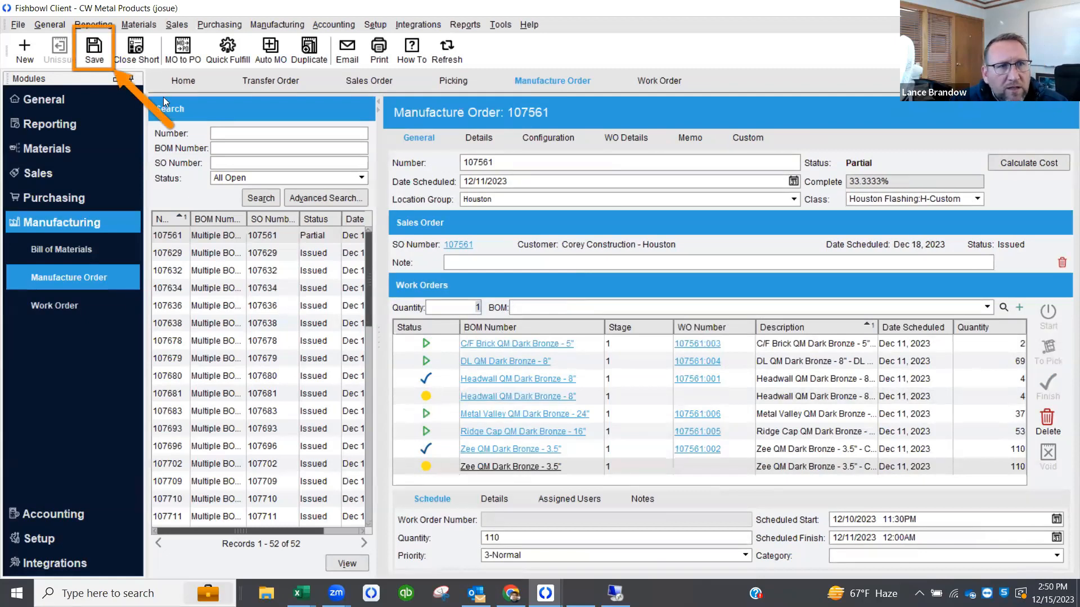
left_click(96, 57)
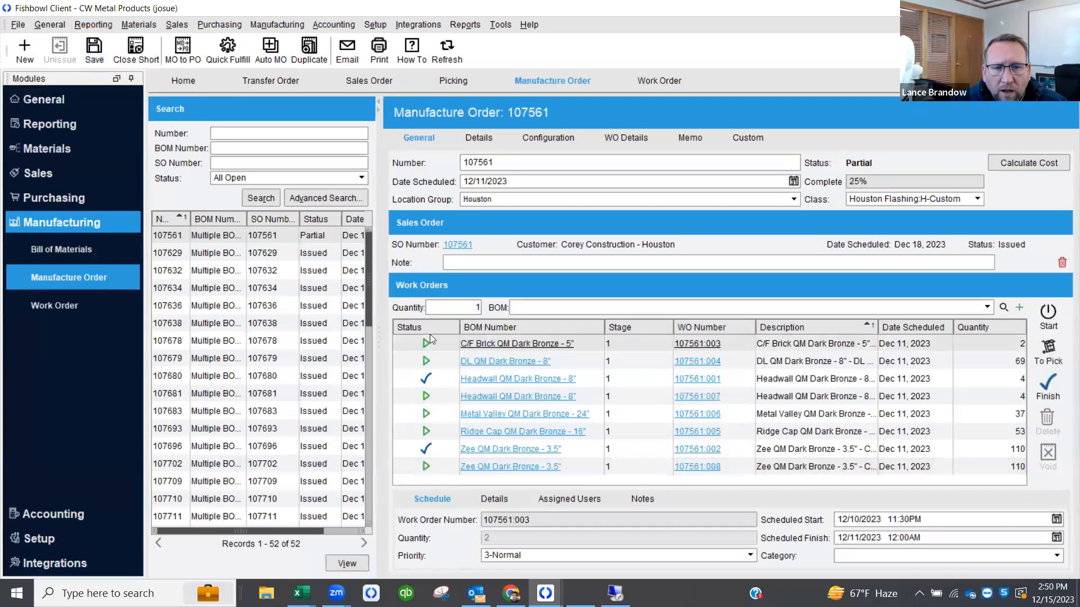